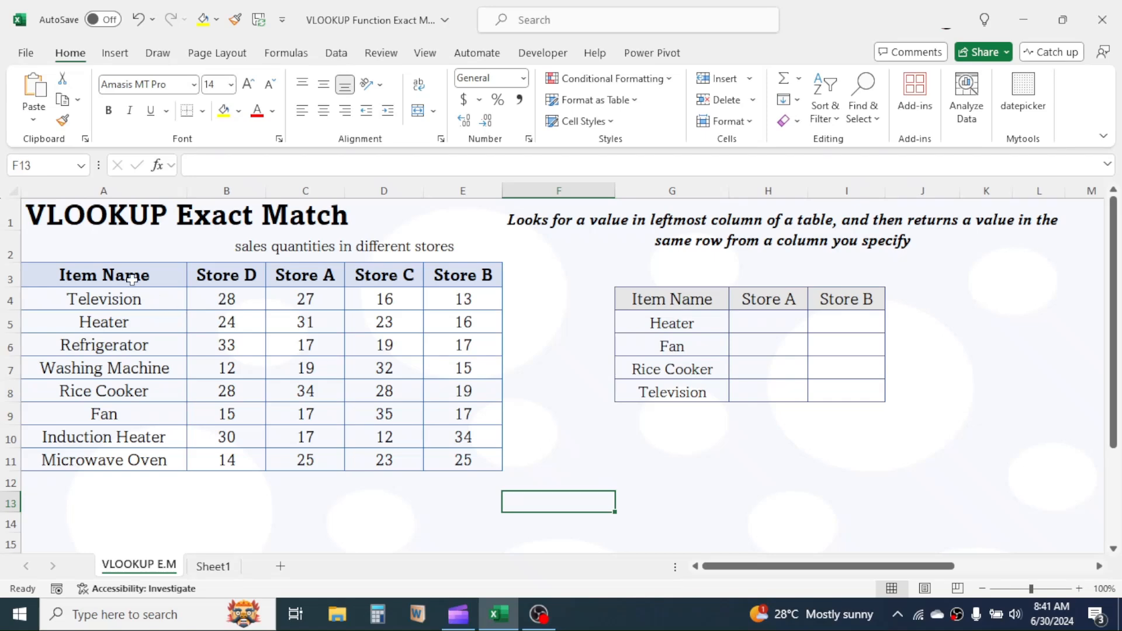
Examine the sales quantities table, the VLOOKUP description and the Item Name lookup table, including the Heater row and the Store A column.
left_click_drag(123, 275, 464, 461)
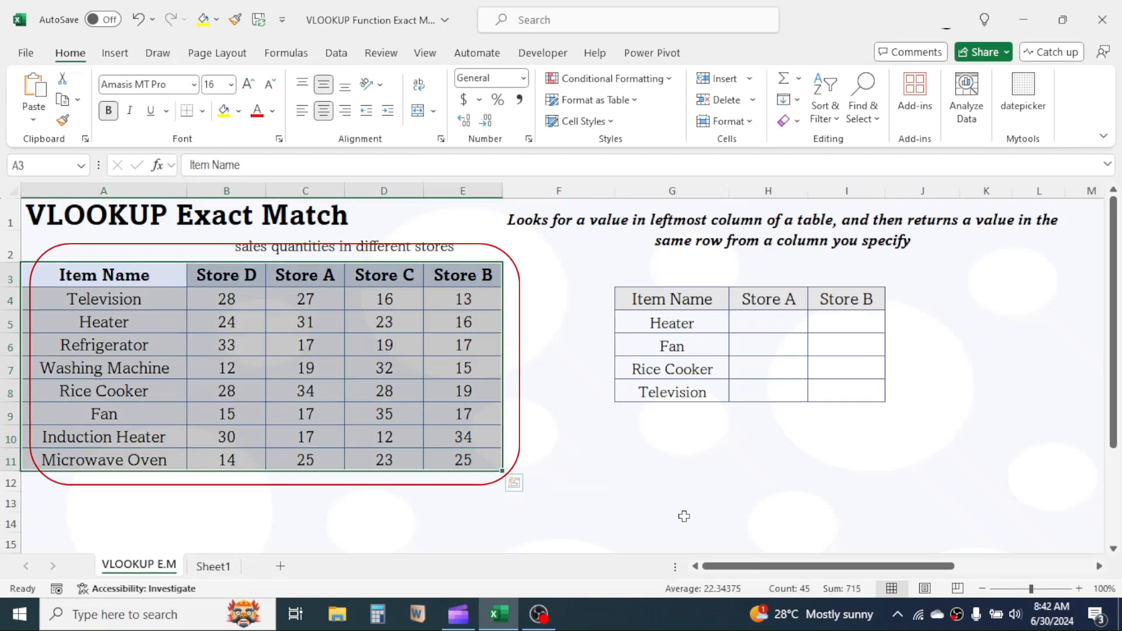
left_click_drag(685, 301, 846, 388)
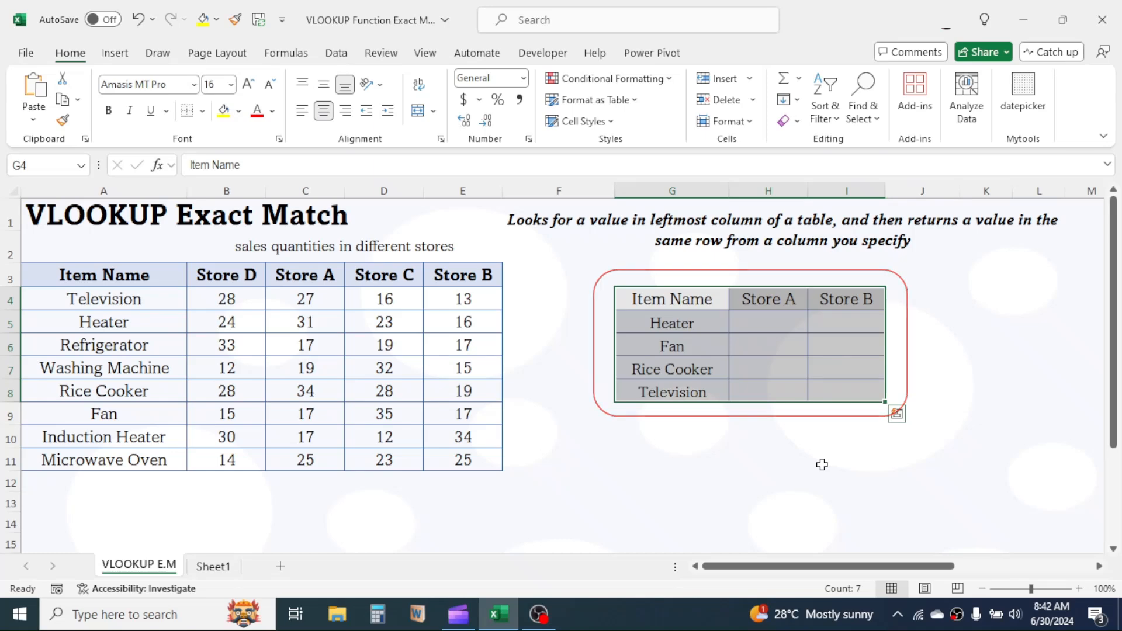
left_click(705, 491)
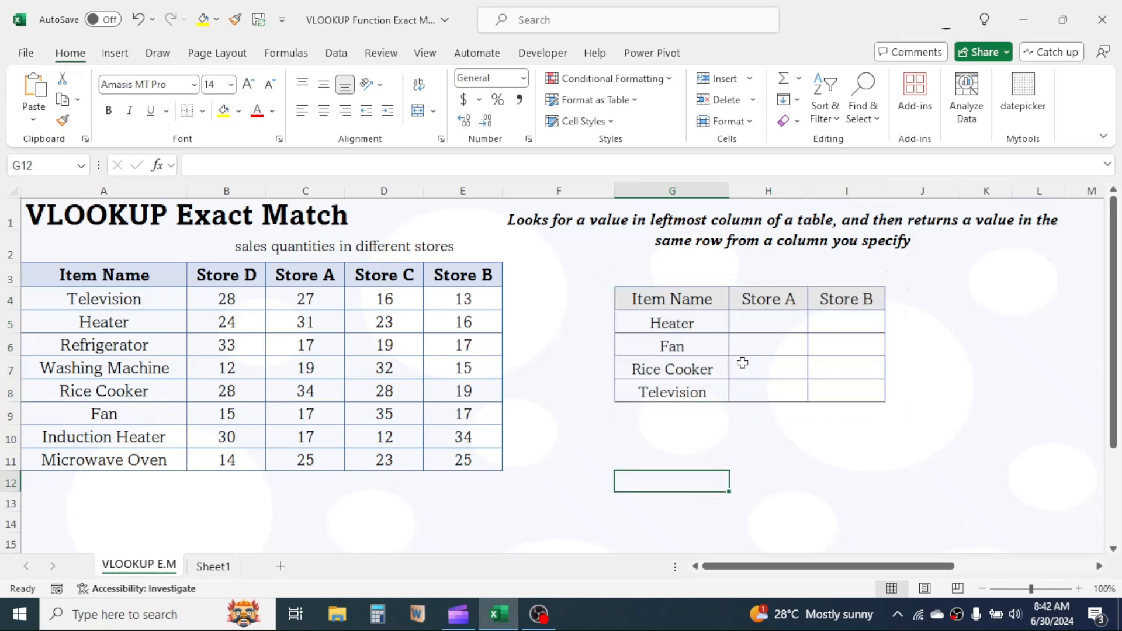
left_click(666, 222)
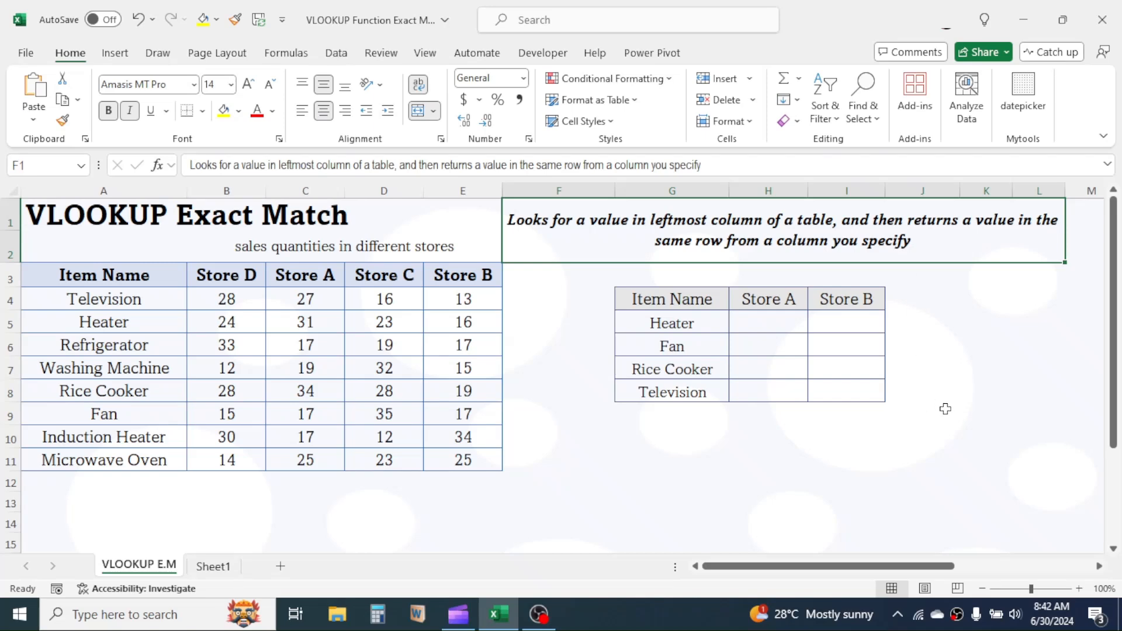
left_click_drag(160, 275, 164, 459)
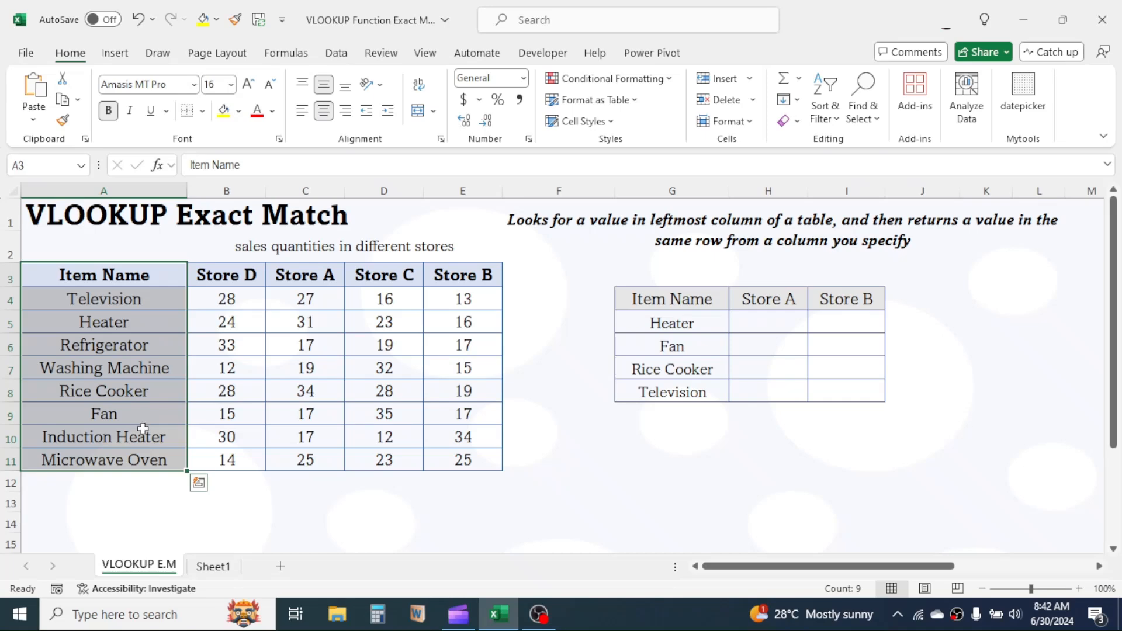
left_click_drag(668, 302, 666, 392)
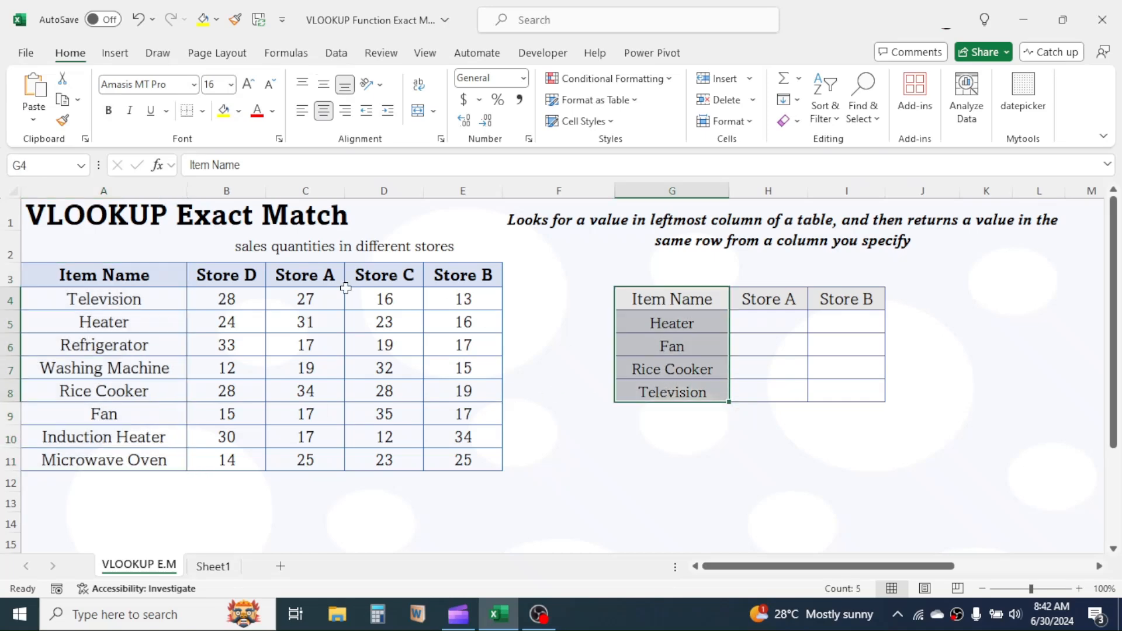
left_click_drag(147, 291, 143, 462)
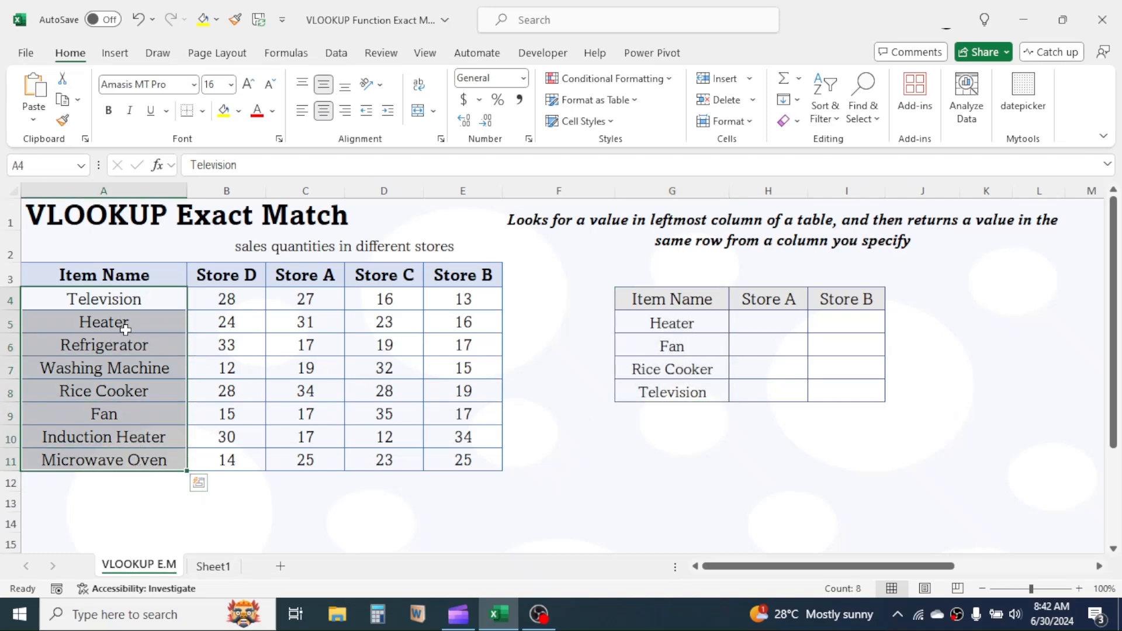
left_click_drag(125, 329, 440, 320)
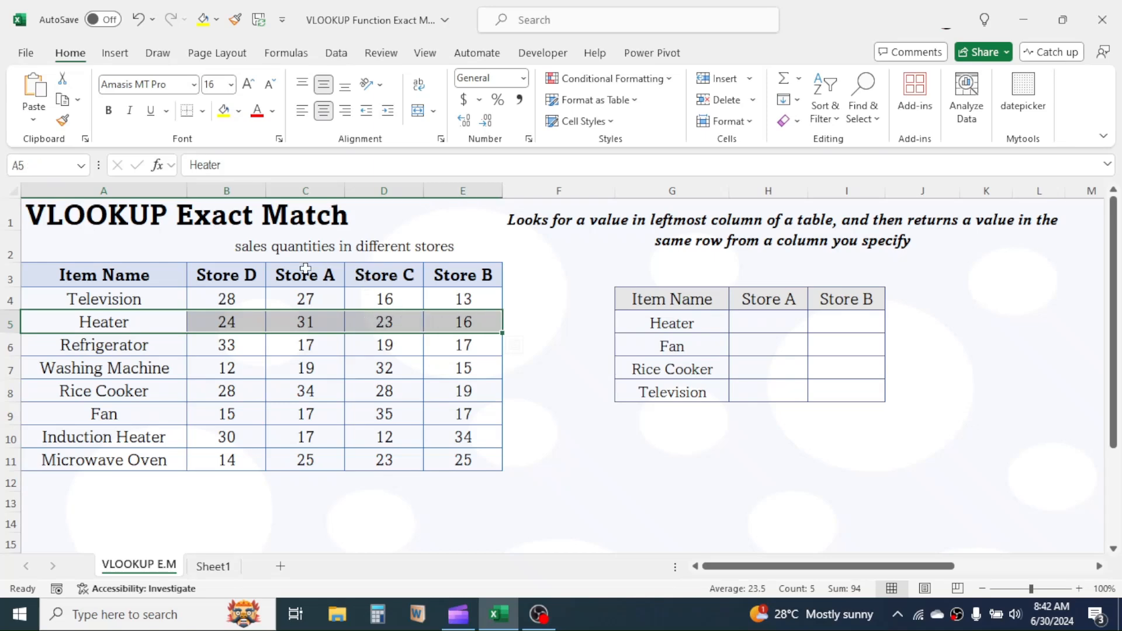
left_click_drag(305, 276, 316, 438)
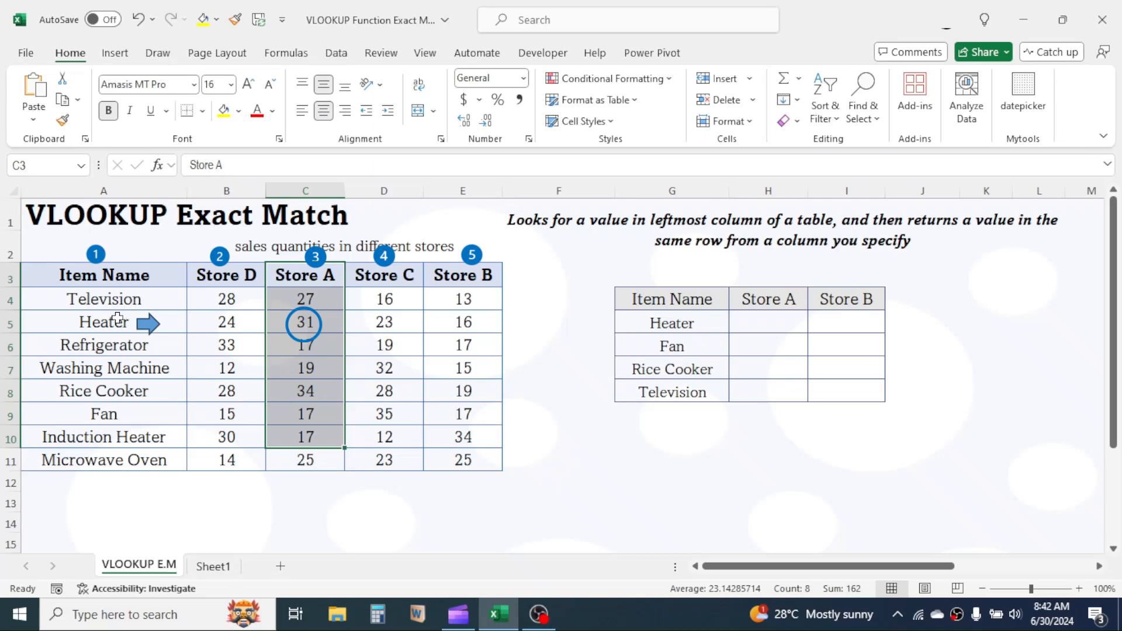
Start a VLOOKUP formula in H5 for Heater under Store A, with the column-locked reference $G5 as the lookup value.
left_click(776, 323)
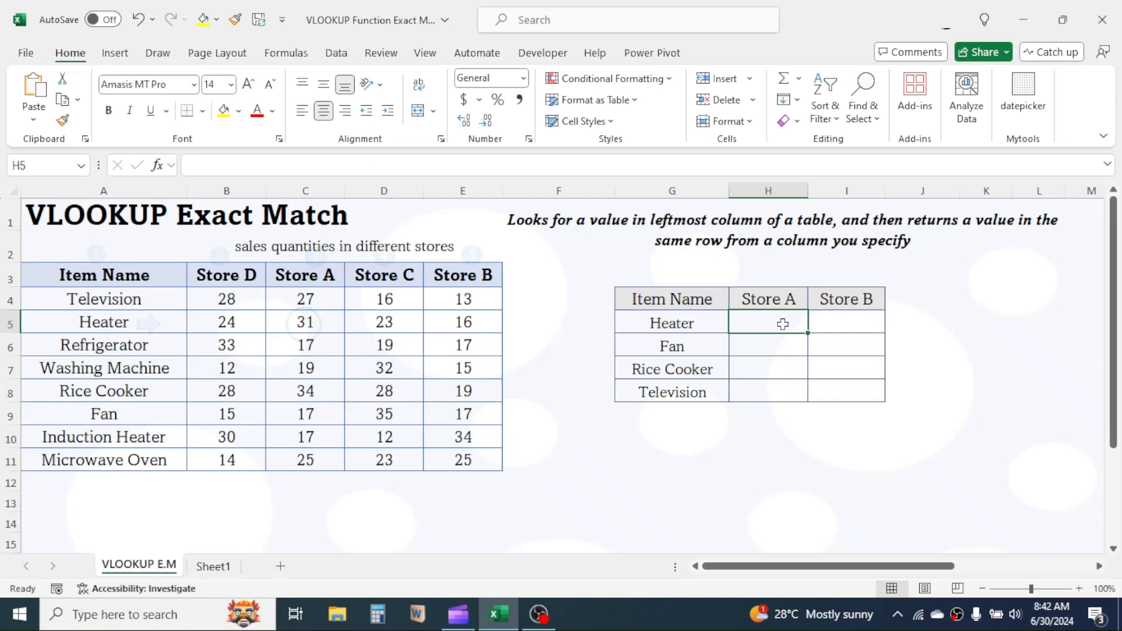
type("=VLOO")
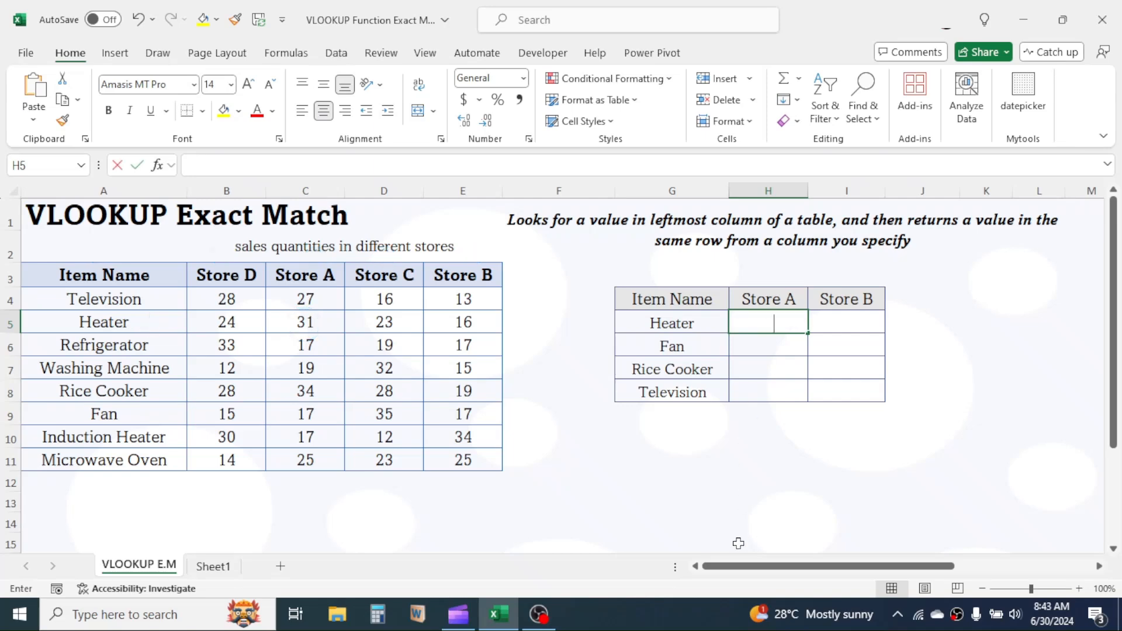
type("K")
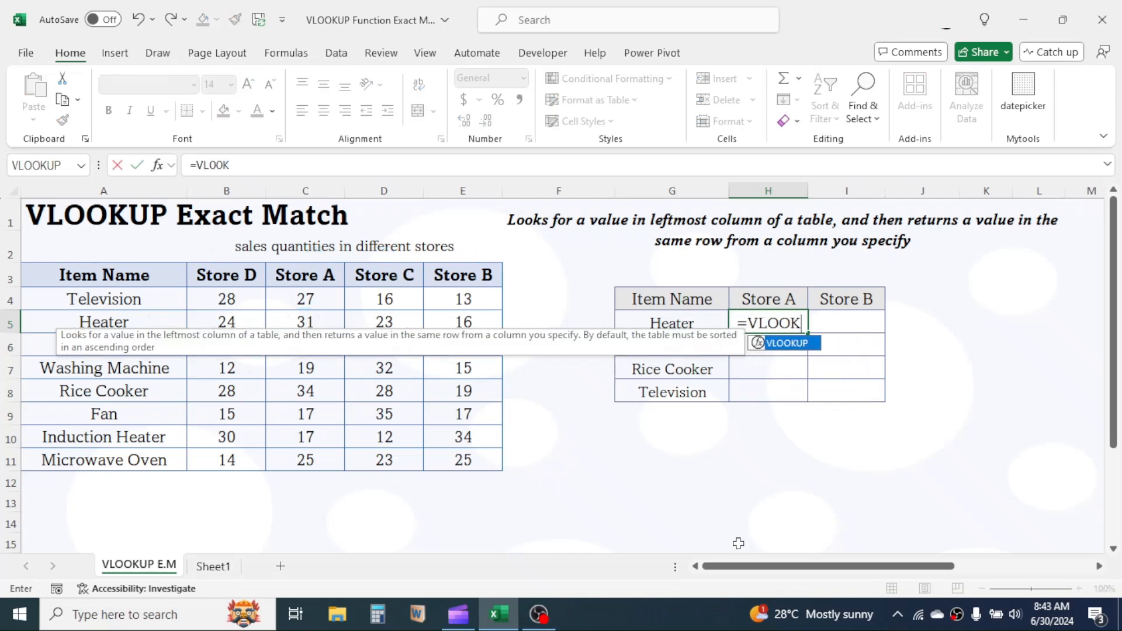
type("UP(")
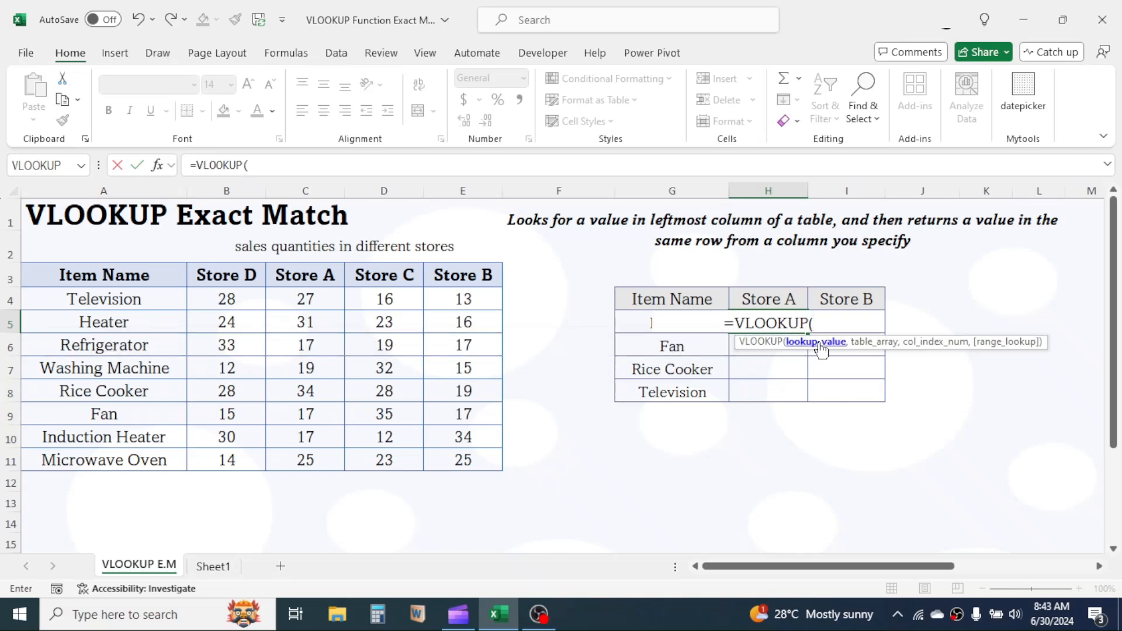
left_click(635, 320)
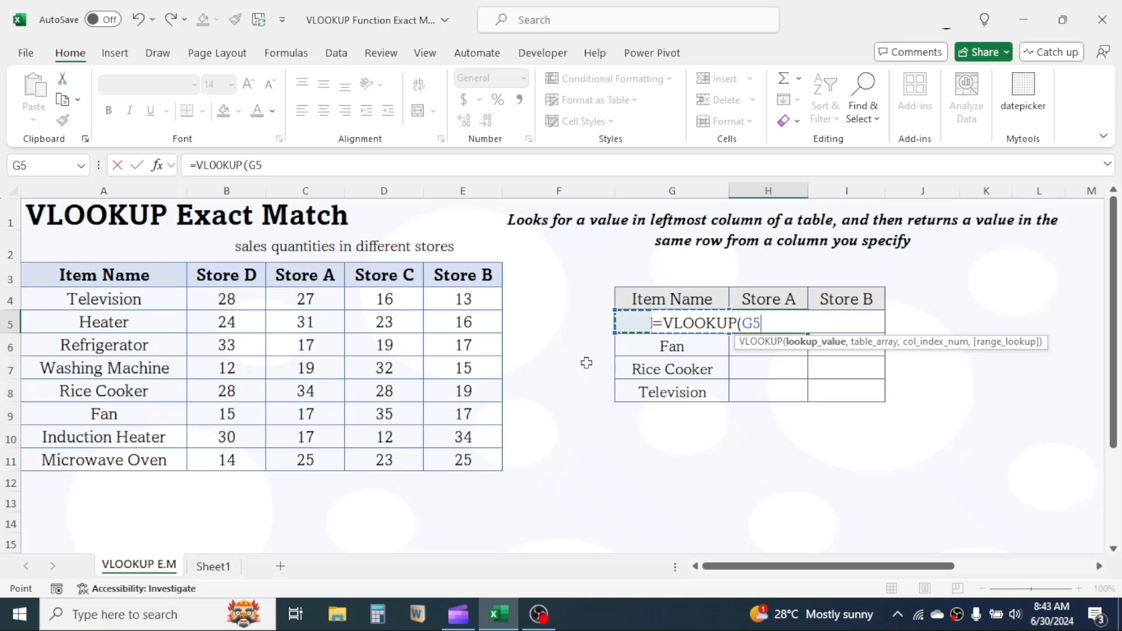
key("F4")
key("F4")
key("F4")
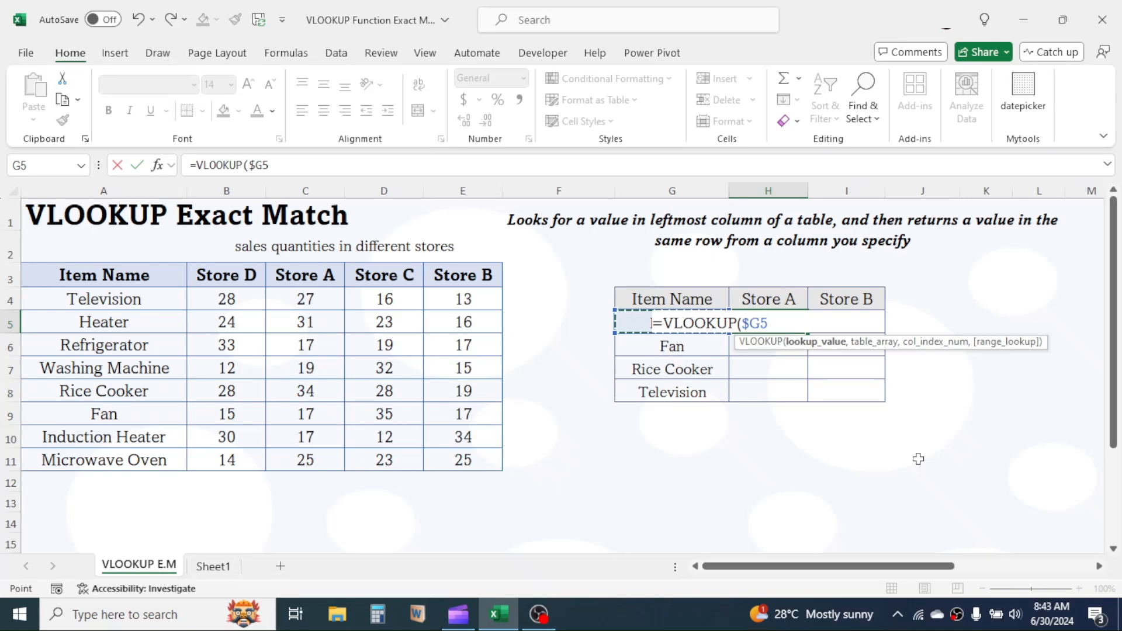
type(",")
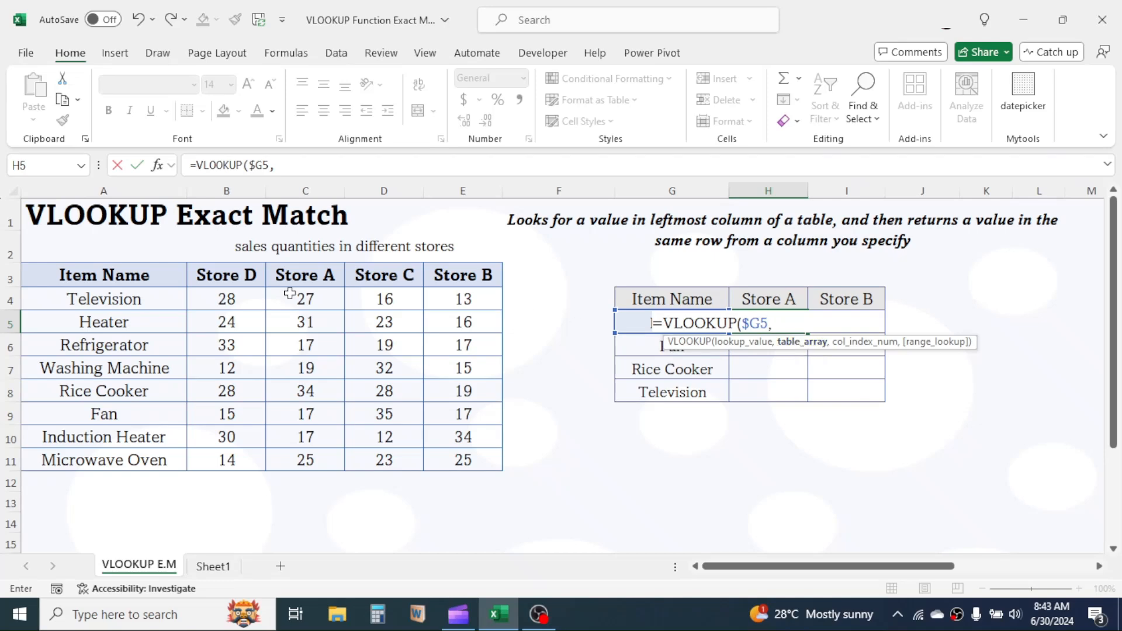
Set the formula's table array to the whole sales table as the absolute range $A$3:$E$11.
left_click_drag(113, 271, 441, 459)
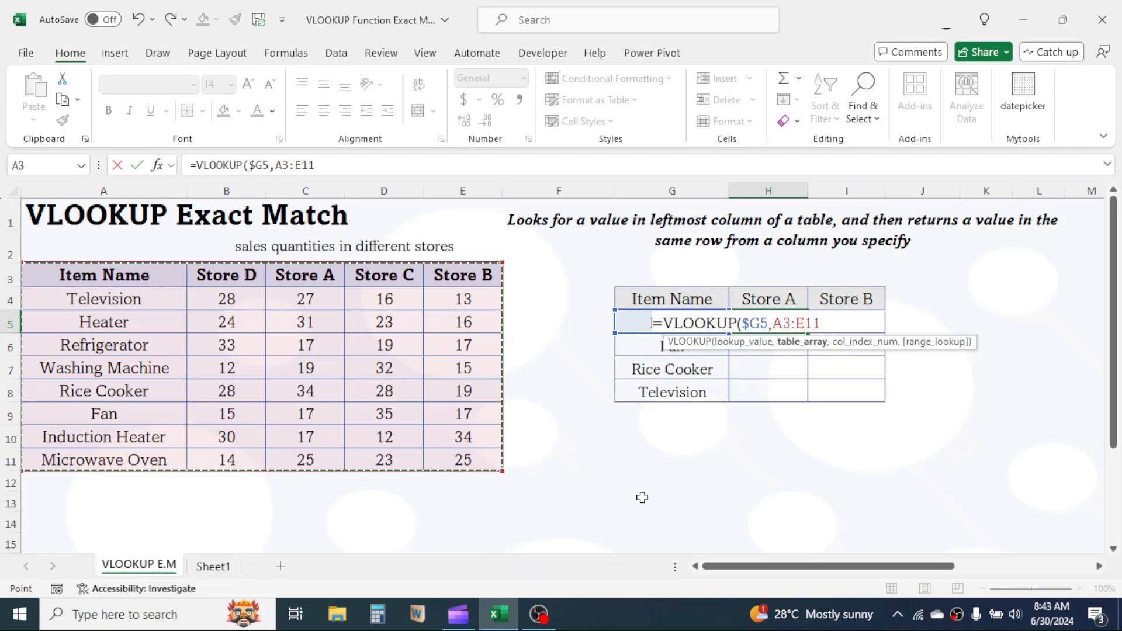
key("F4")
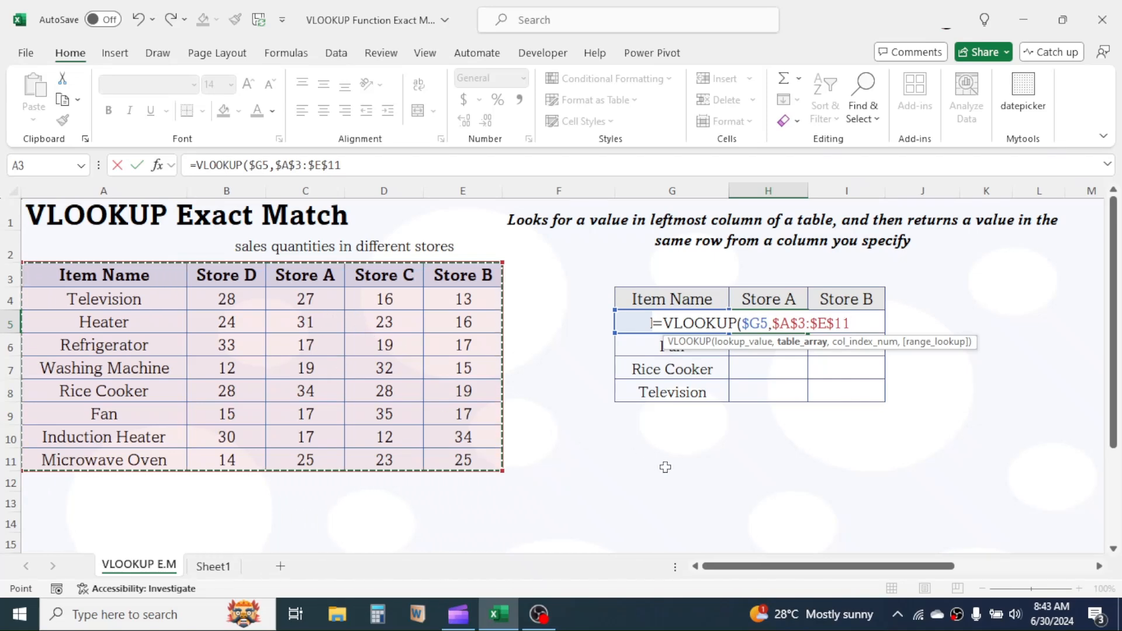
type(",")
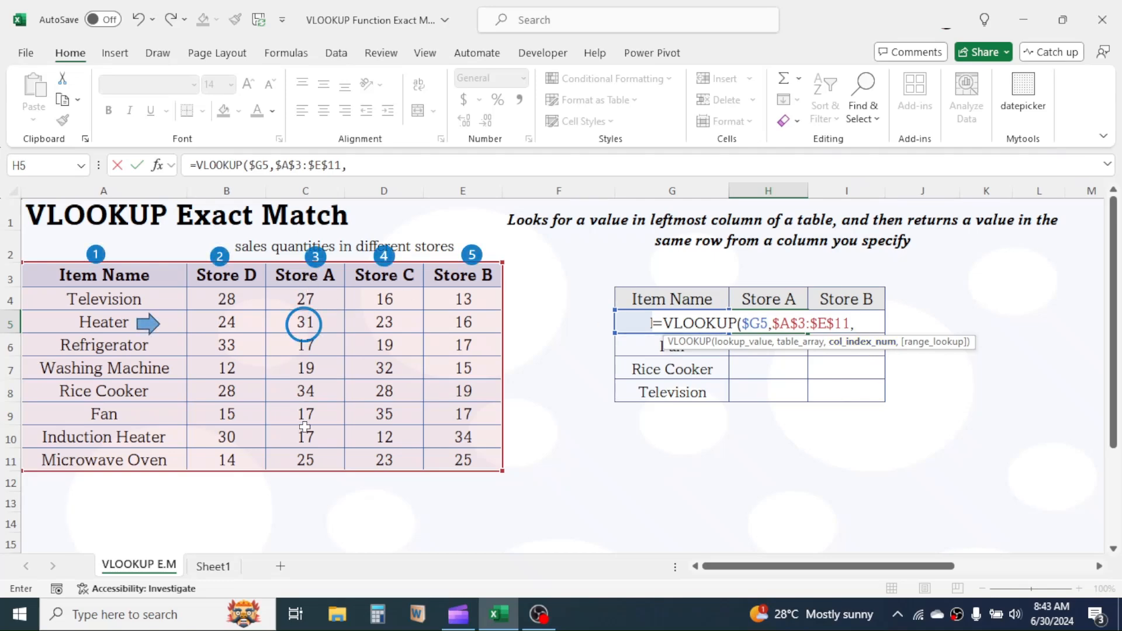
Complete the H5 formula with column index 3 and FALSE for an exact match, and enter it.
type("3")
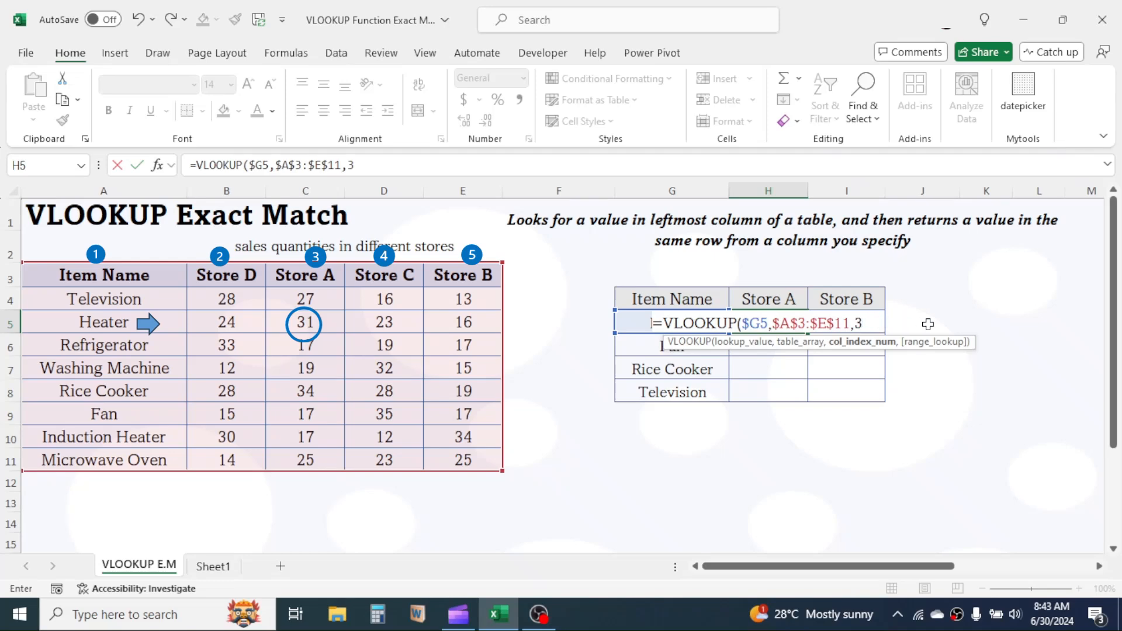
type(",")
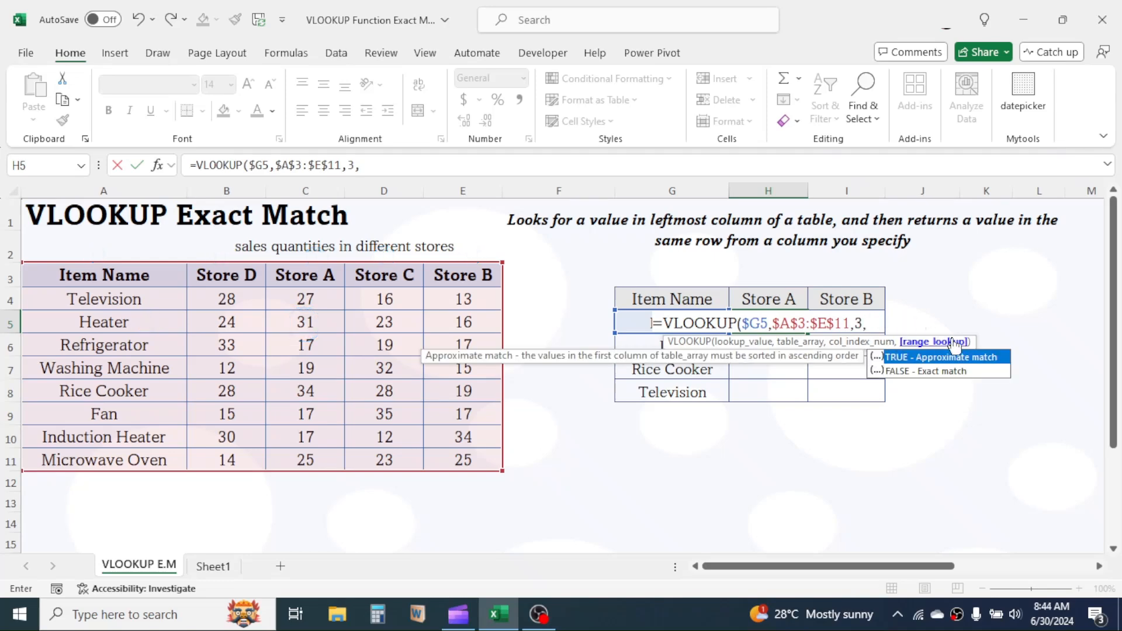
left_click(935, 379)
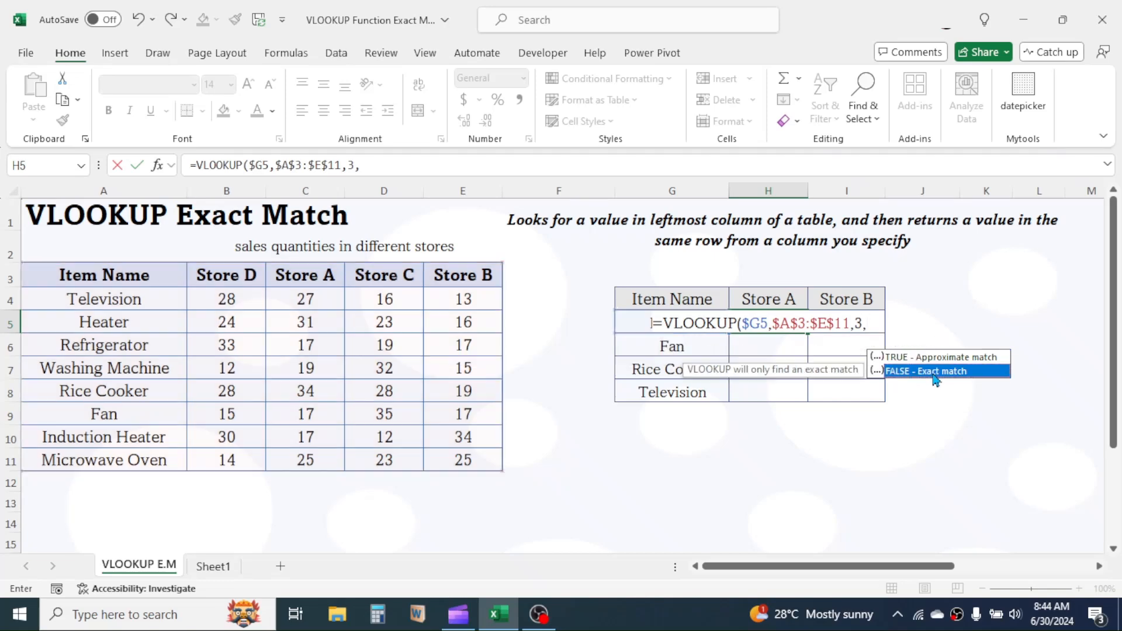
double_click(936, 379)
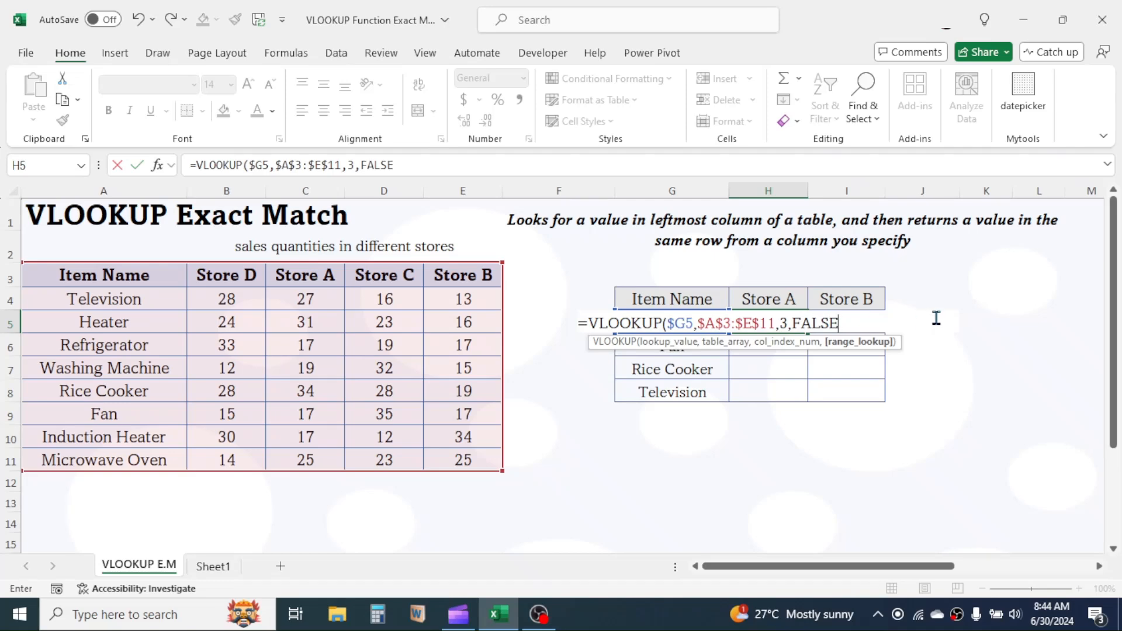
type(")")
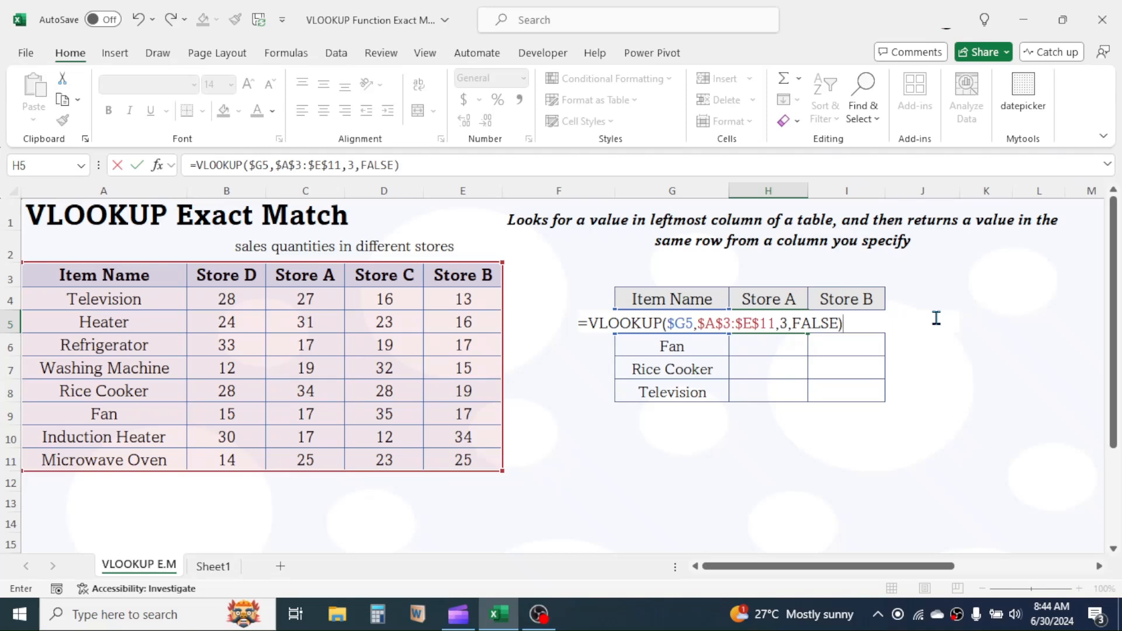
key("Return")
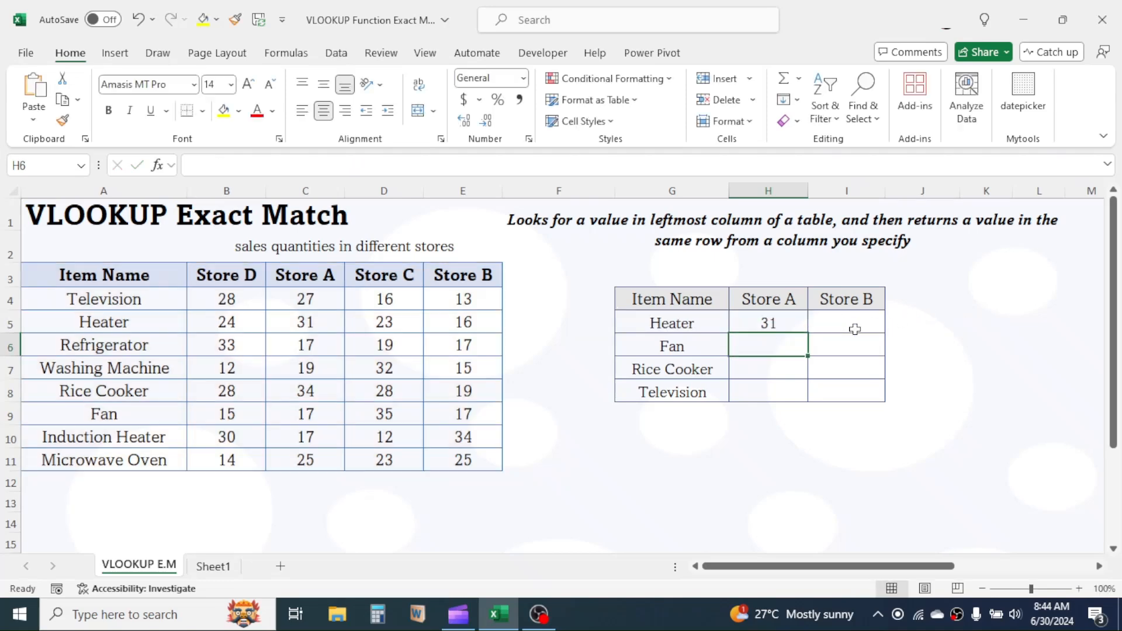
Compare the H5 result with Heater's Store A quantity in the sales table, and fill the formula across to I5.
left_click(777, 325)
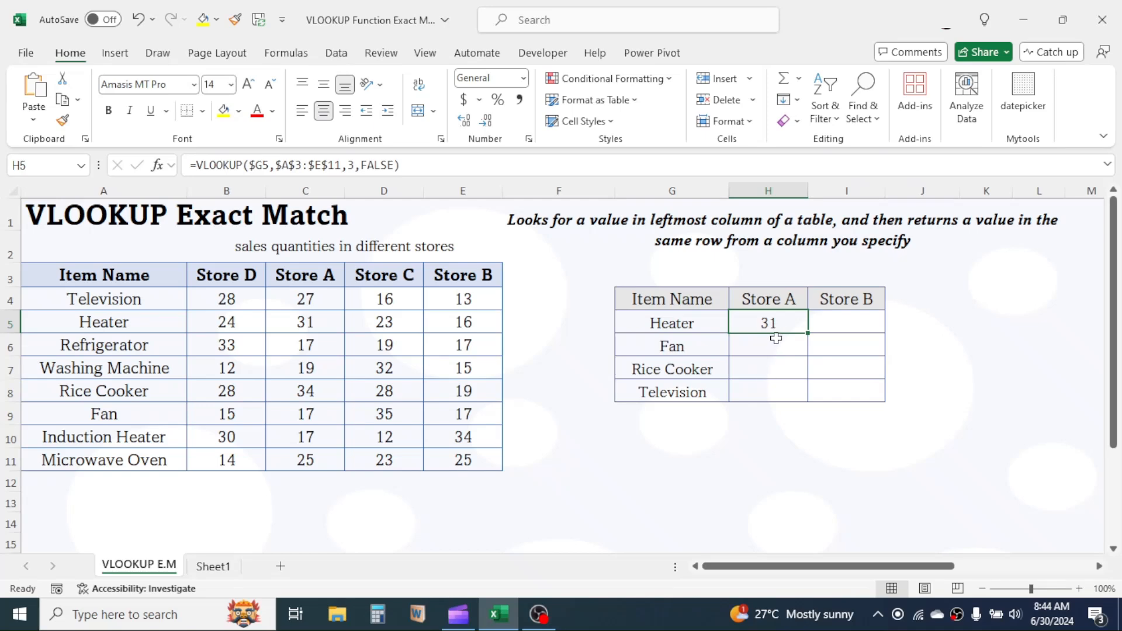
left_click(304, 323)
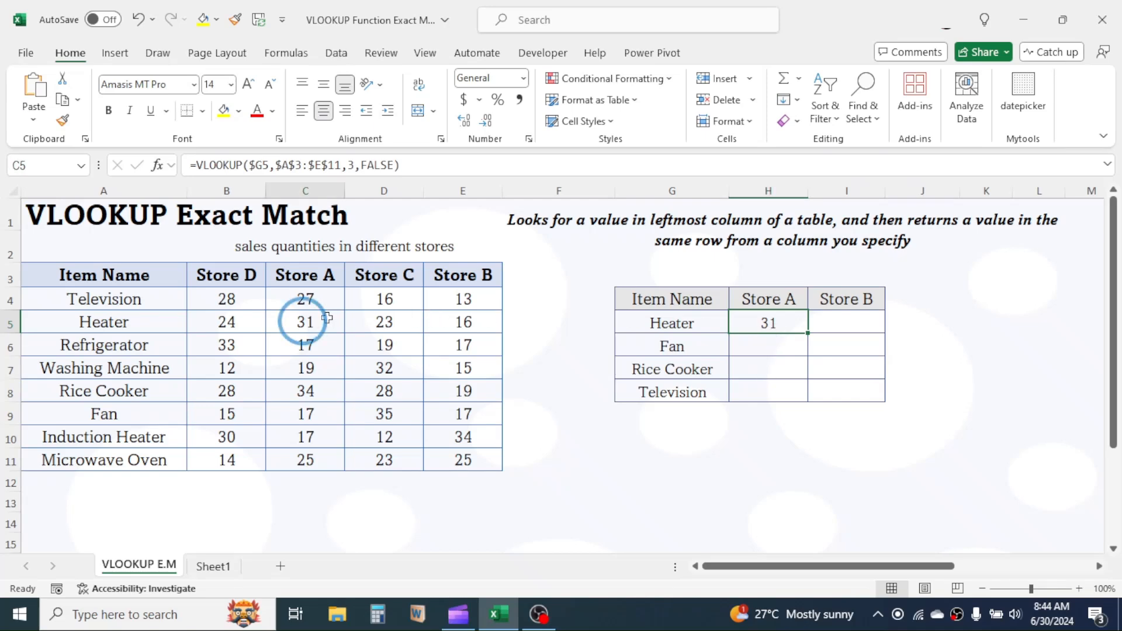
left_click(747, 321)
left_click_drag(810, 334, 850, 330)
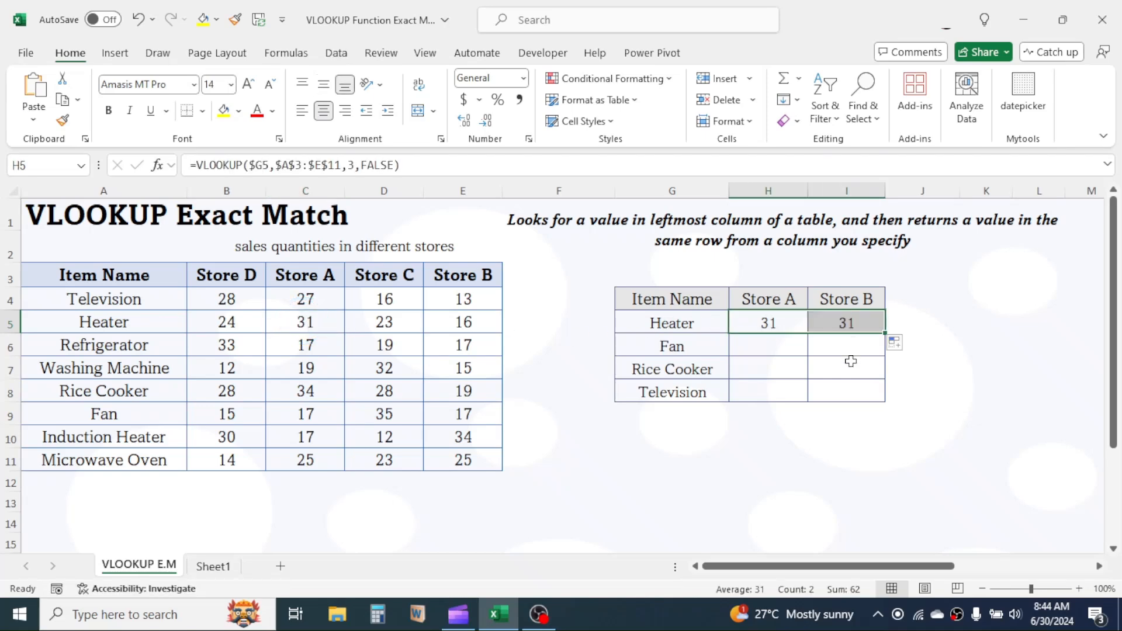
Change the column index in the I5 VLOOKUP formula to 5 so it returns Store B quantities.
left_click(867, 328)
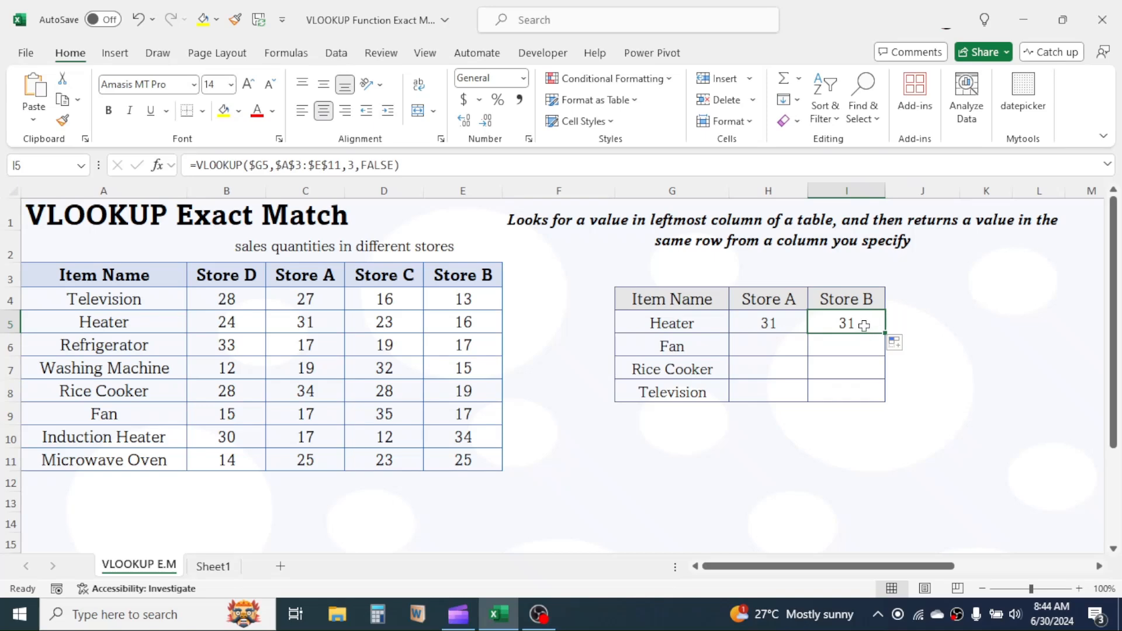
double_click(867, 322)
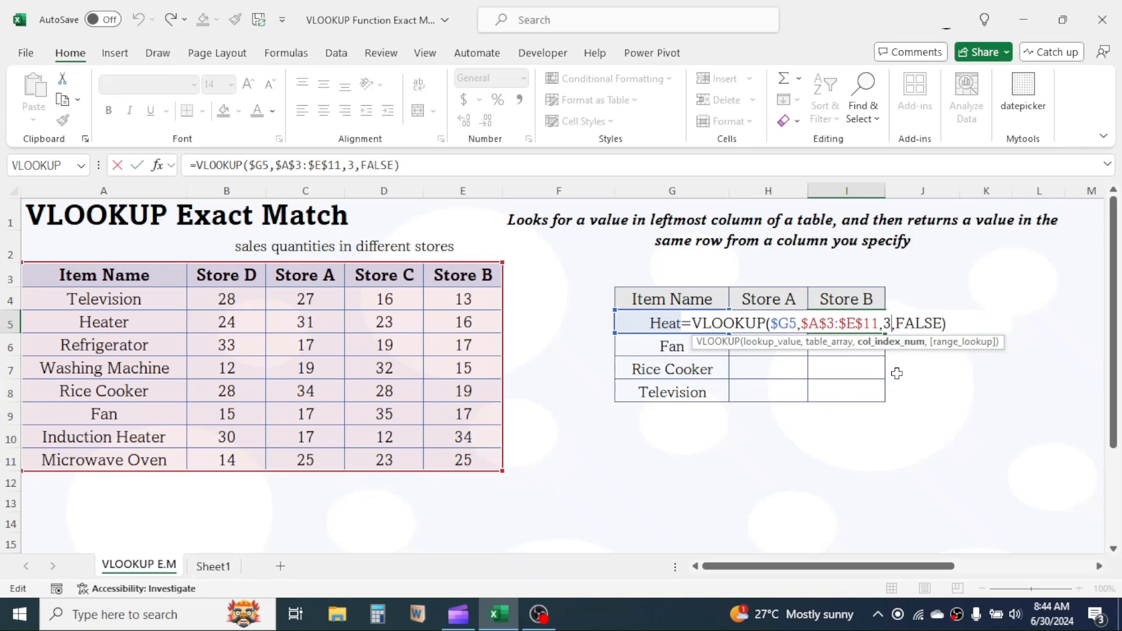
key("BackSpace")
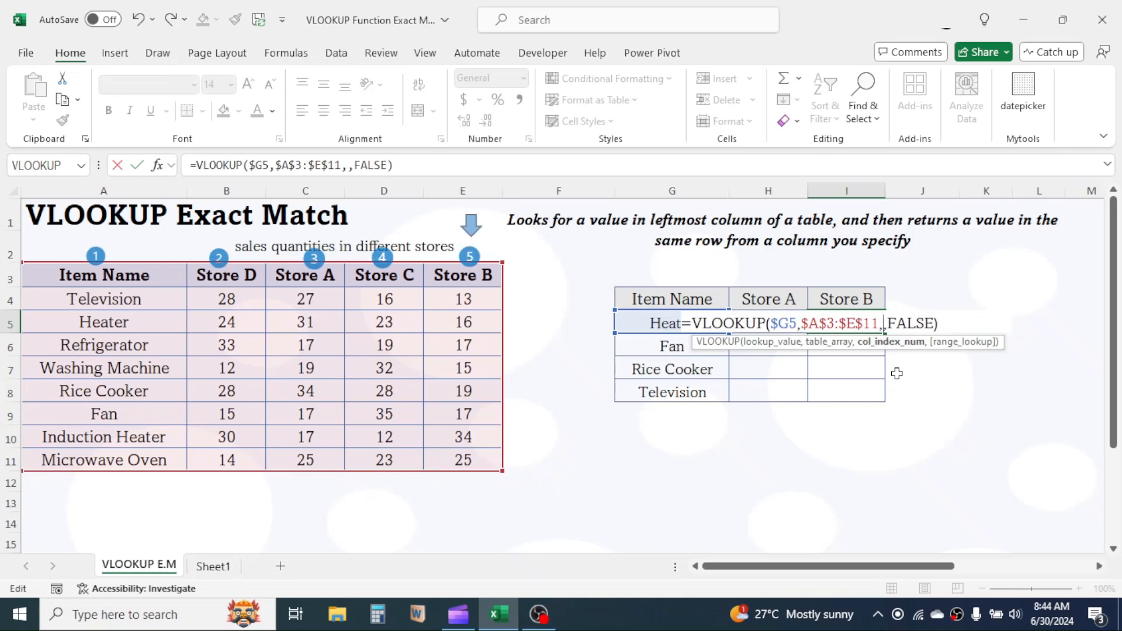
type("5")
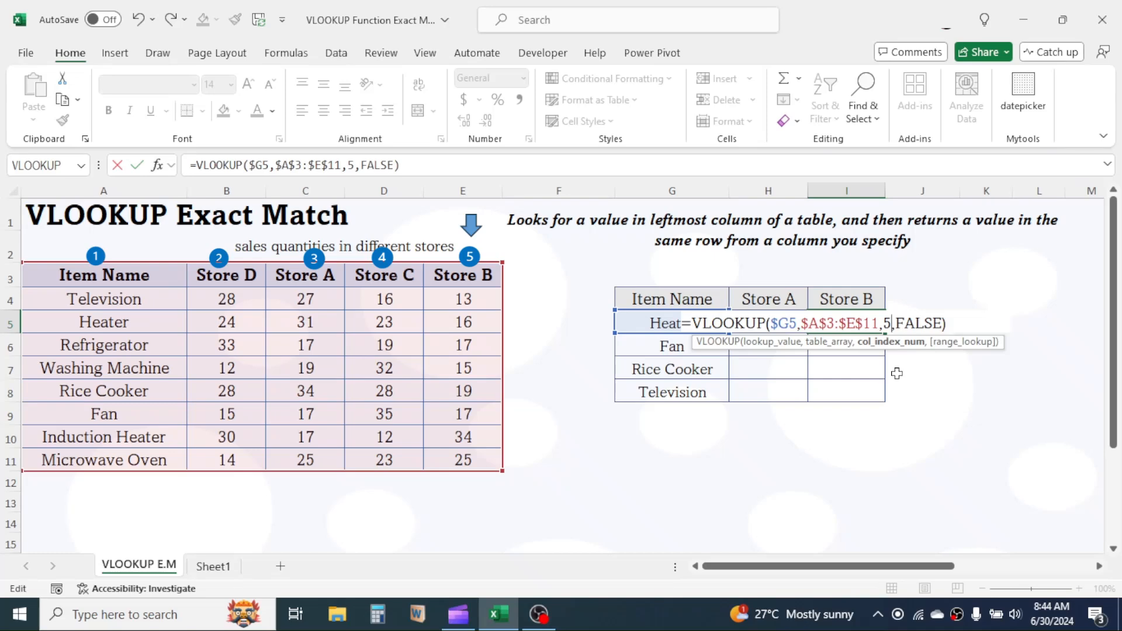
key("Return")
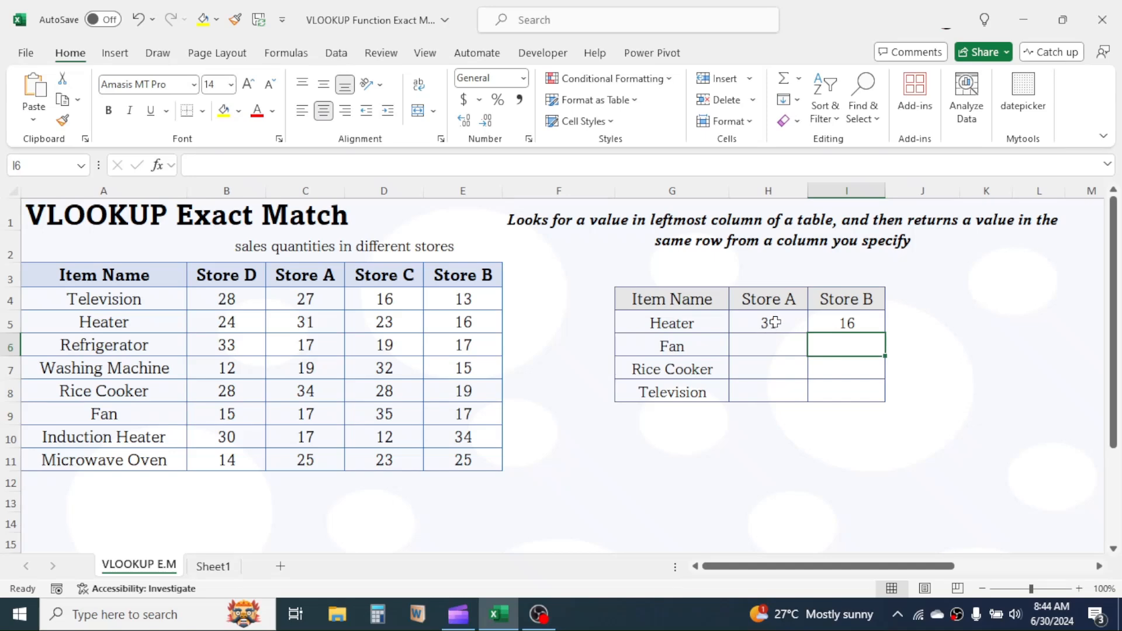
Fill the formulas in H5:I5 down to row 8 for Fan, Rice Cooker and Television.
left_click_drag(774, 322, 881, 398)
left_click(932, 353)
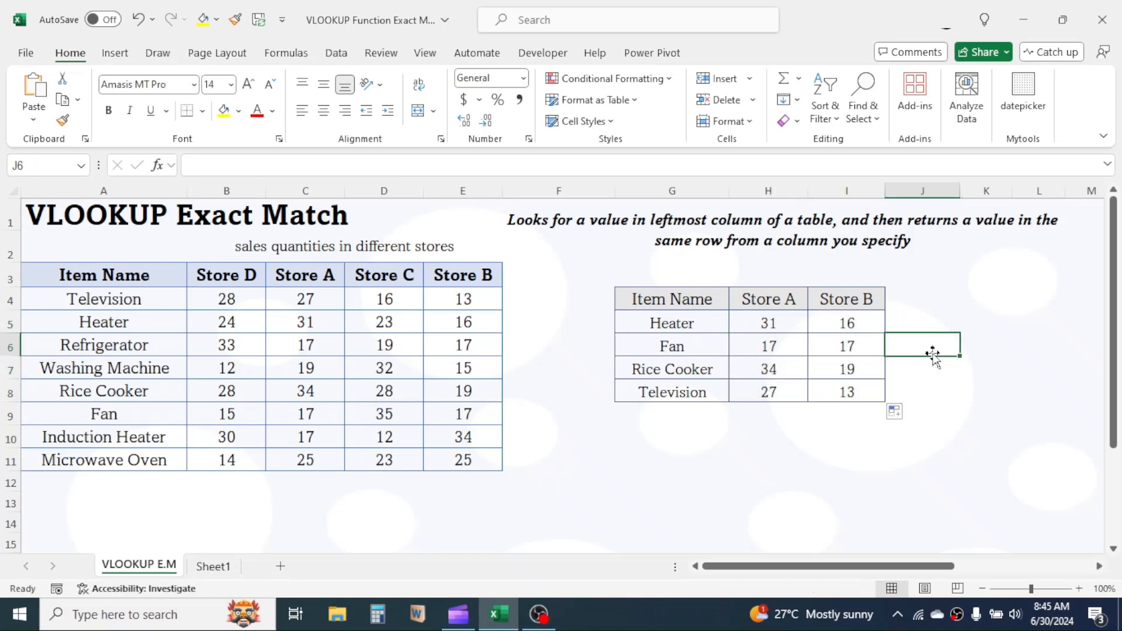
left_click(742, 429)
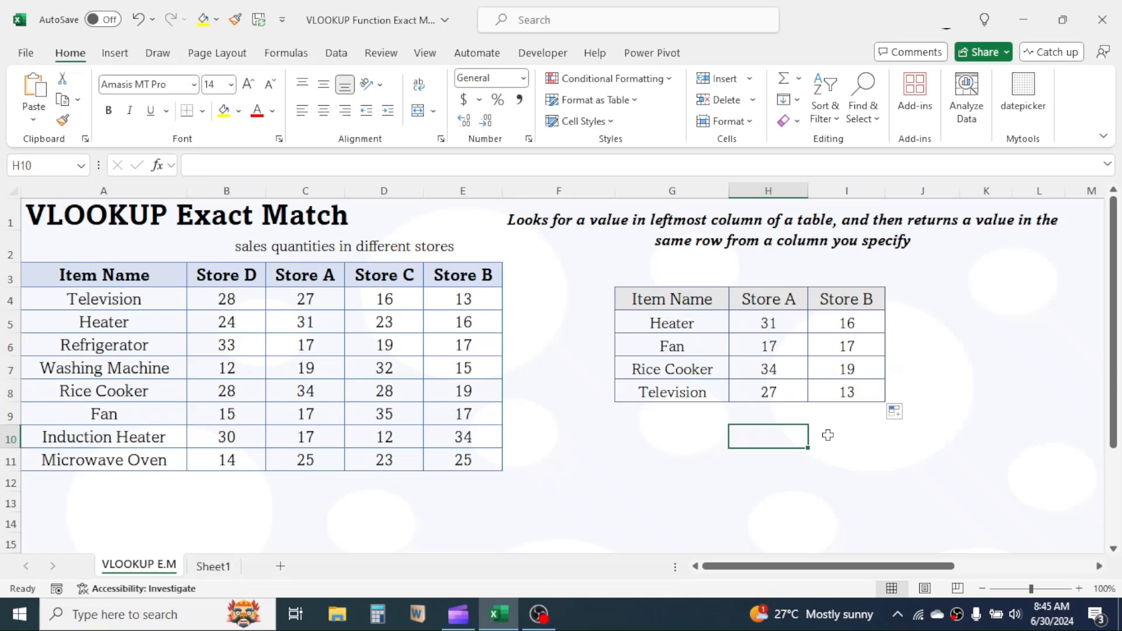
left_click_drag(120, 298, 121, 460)
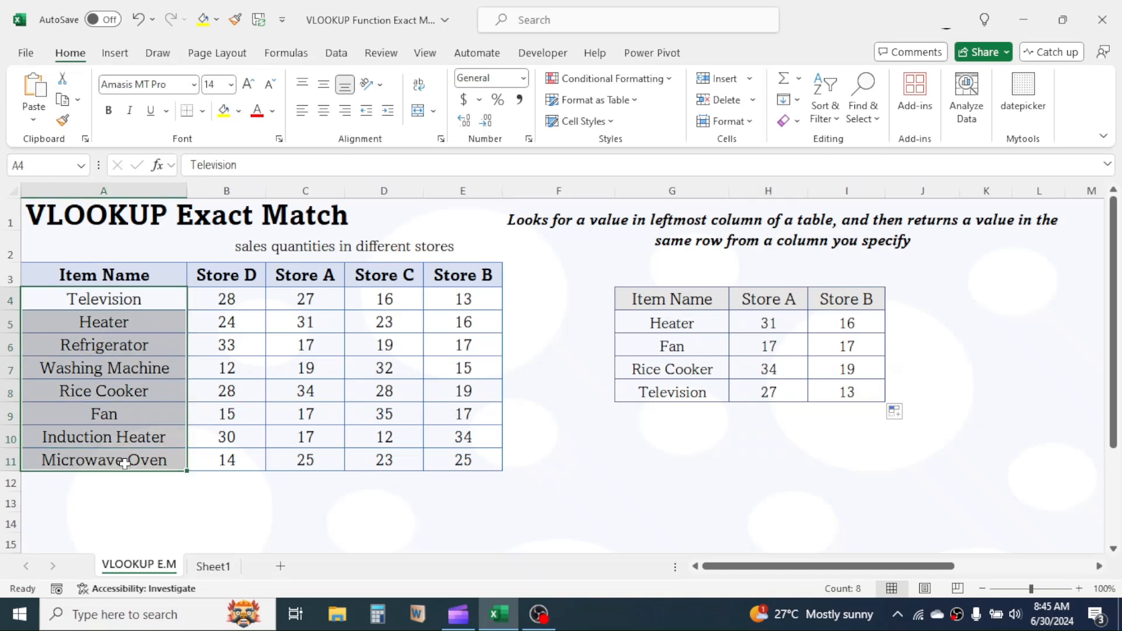
left_click(113, 320)
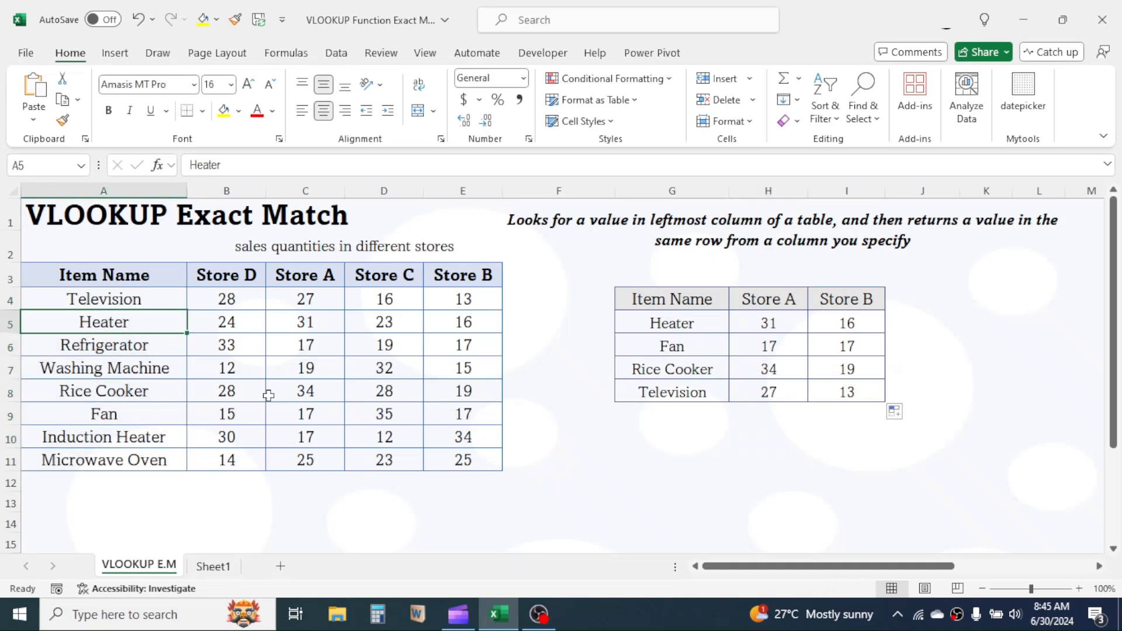
left_click(667, 443)
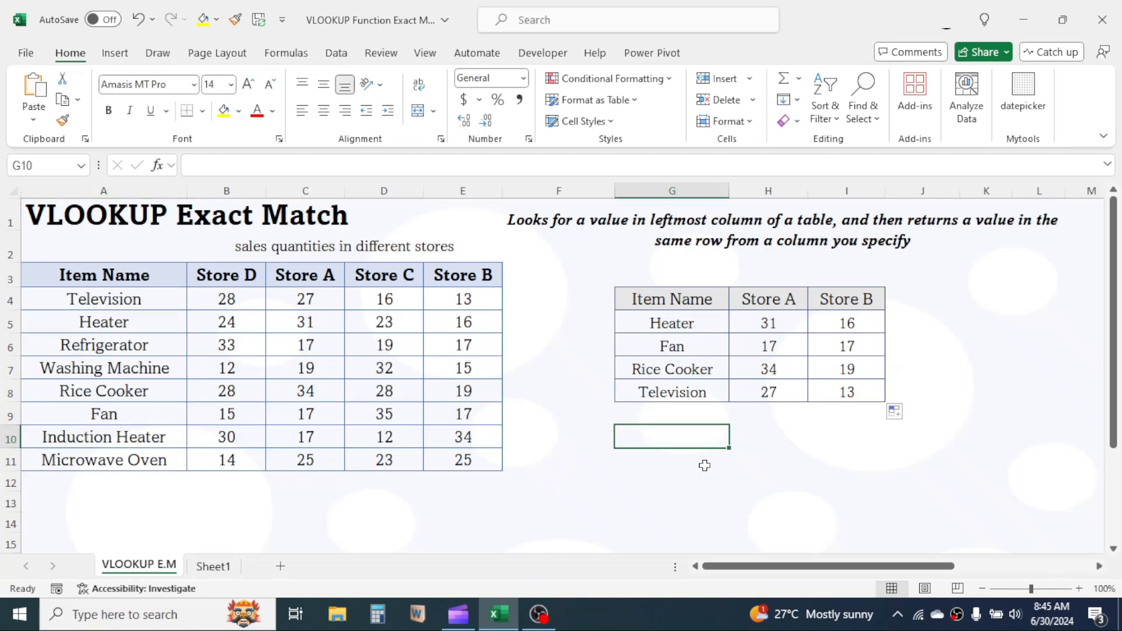